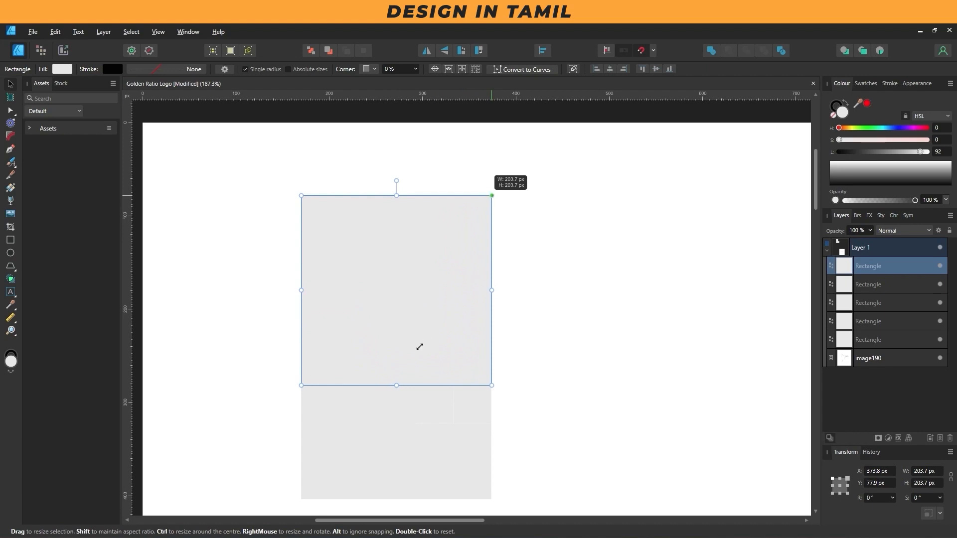
Step: Duplicate the 203.7 px square to its right and enlarge the copy proportionally to 325.9 px
{"action": "mouse_move", "coordinate": [360, 336]}
{"action": "left_mouse_down"}
{"action": "mouse_move", "coordinate": [557, 327]}
{"action": "mouse_move", "coordinate": [549, 325]}
{"action": "left_mouse_up"}
{"action": "left_click_drag", "start_coordinate": [520, 386], "coordinate": [480, 321]}
{"action": "mouse_move", "coordinate": [644, 320]}
{"action": "left_mouse_down"}
{"action": "mouse_move", "coordinate": [677, 392]}
{"action": "mouse_move", "coordinate": [724, 459]}
{"action": "mouse_move", "coordinate": [748, 461]}
{"action": "left_mouse_up"}
{"action": "scroll", "coordinate": [588, 419], "scroll_direction": "down", "scroll_amount": 3}
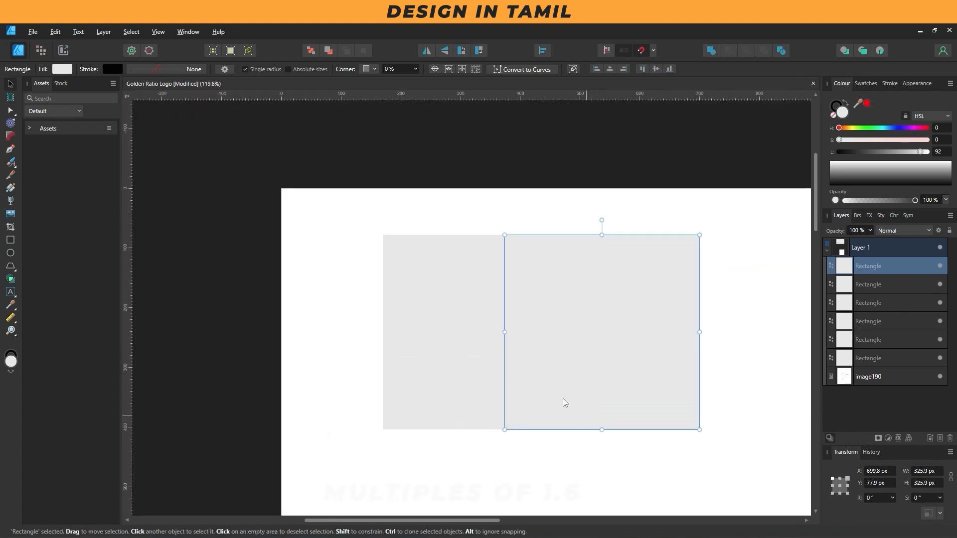
Step: Duplicate the 325.9 px square below the others and enlarge the copy to 529.7 px, matching the full width of the squares above
{"action": "left_click_drag", "start_coordinate": [510, 277], "coordinate": [532, 466]}
{"action": "scroll", "coordinate": [533, 468], "scroll_direction": "down", "scroll_amount": 2}
{"action": "left_click_drag", "start_coordinate": [420, 441], "coordinate": [242, 505]}
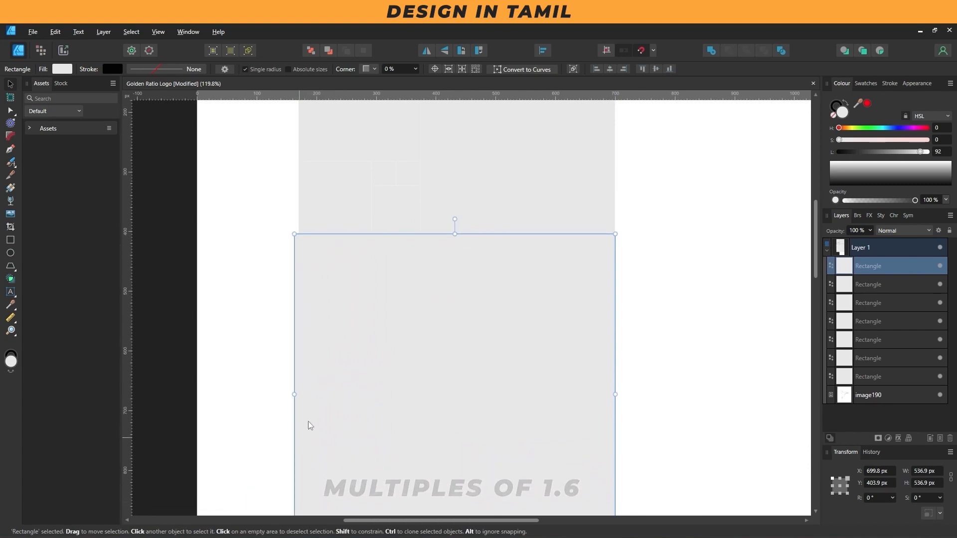
{"action": "scroll", "coordinate": [316, 407], "scroll_direction": "down", "scroll_amount": 2}
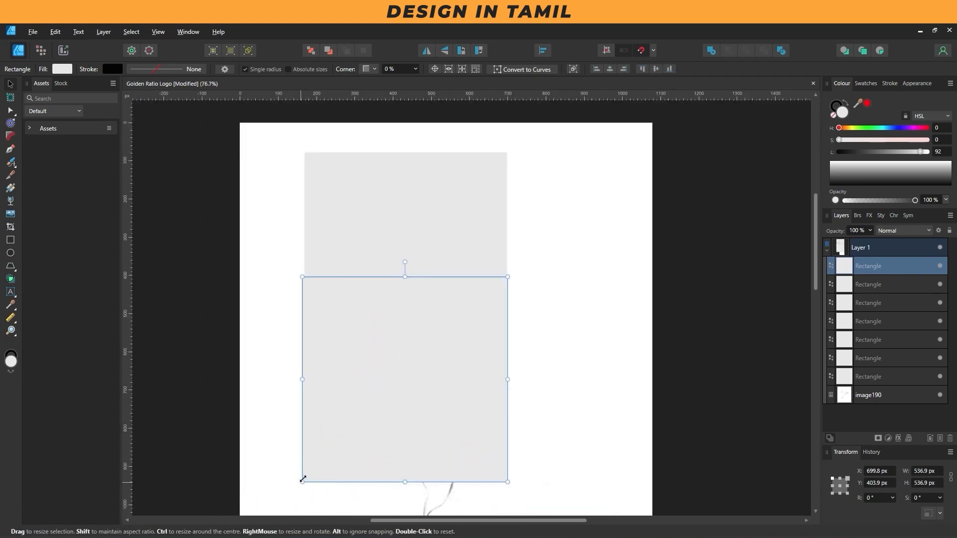
{"action": "left_click_drag", "start_coordinate": [272, 133], "coordinate": [549, 486]}
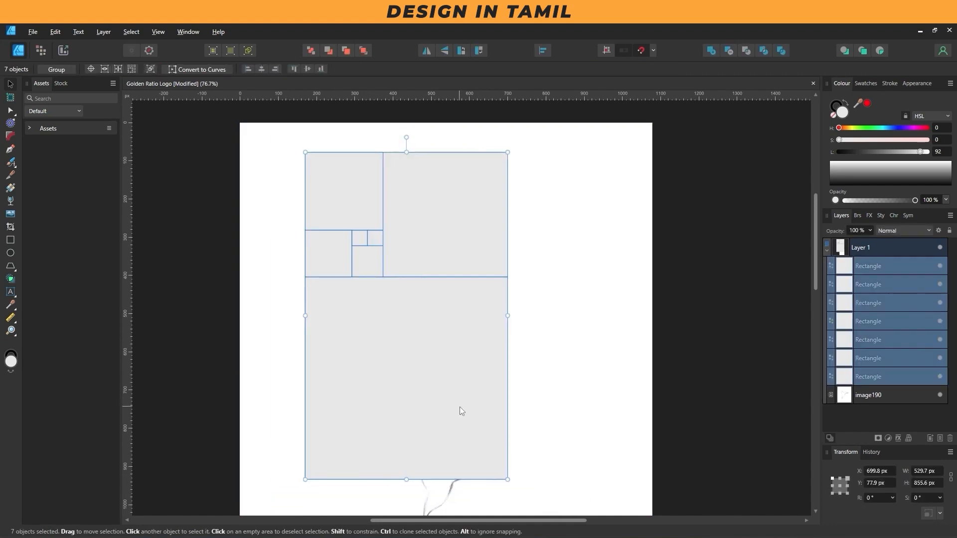
Step: Hide the image190 sketch and move all seven squares together to the middle of the page
{"action": "scroll", "coordinate": [460, 408], "scroll_direction": "down", "scroll_amount": 2}
{"action": "left_click", "coordinate": [363, 328]}
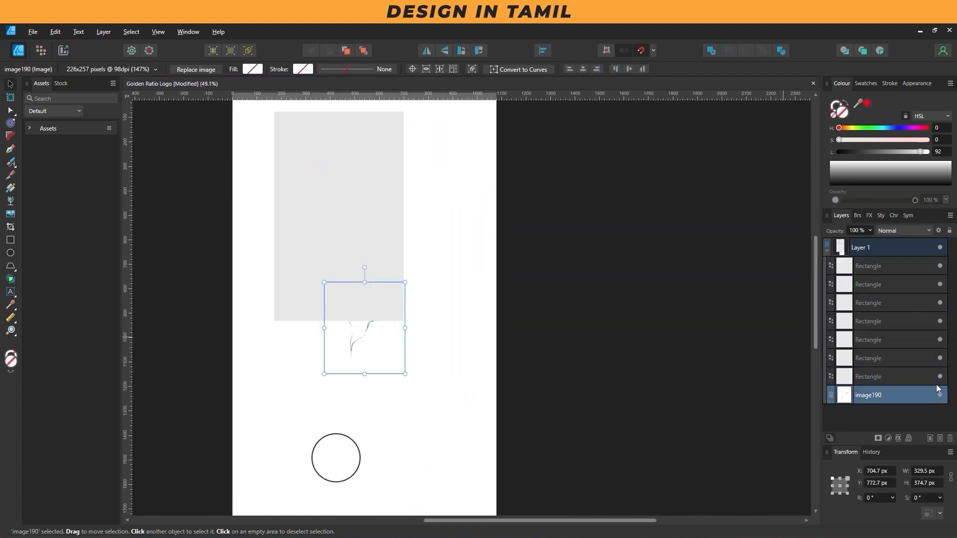
{"action": "left_click", "coordinate": [366, 255]}
{"action": "left_click", "coordinate": [502, 295]}
{"action": "left_click_drag", "start_coordinate": [539, 337], "coordinate": [217, 101]}
{"action": "left_click_drag", "start_coordinate": [357, 228], "coordinate": [453, 311]}
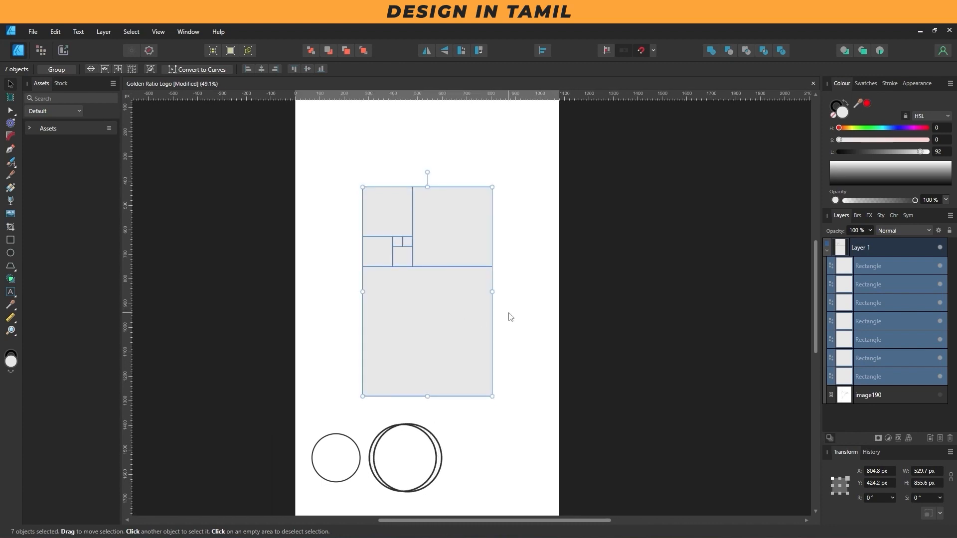
{"action": "left_click", "coordinate": [333, 130]}
Step: Draw a circle filling one of the two smallest squares and duplicate it into the adjacent smallest square
{"action": "scroll", "coordinate": [447, 267], "scroll_direction": "up", "scroll_amount": 8}
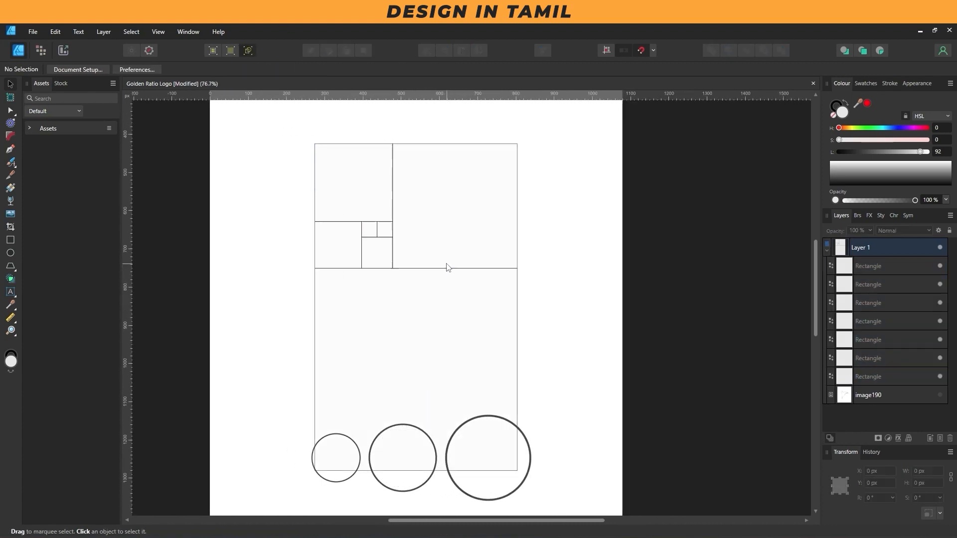
{"action": "scroll", "coordinate": [377, 237], "scroll_direction": "up", "scroll_amount": 1}
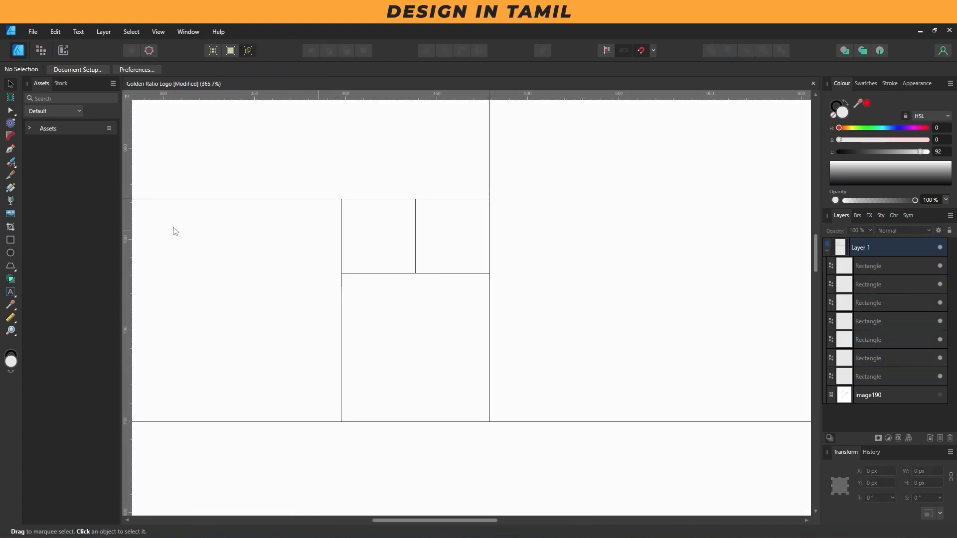
{"action": "left_click", "coordinate": [11, 252]}
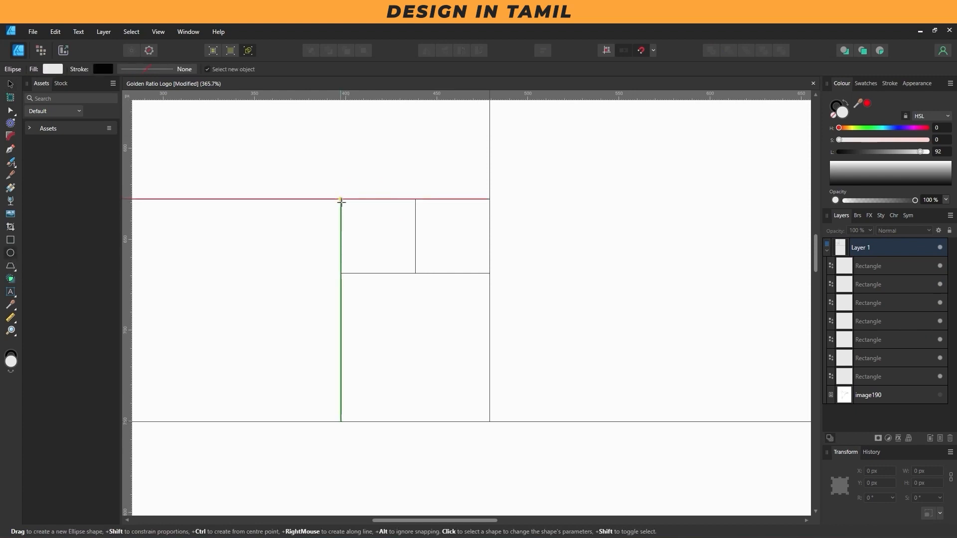
{"action": "left_click_drag", "start_coordinate": [407, 280], "coordinate": [407, 281]}
{"action": "scroll", "coordinate": [399, 228], "scroll_direction": "up", "scroll_amount": 3}
{"action": "left_click_drag", "start_coordinate": [421, 218], "coordinate": [567, 218]}
{"action": "scroll", "coordinate": [579, 349], "scroll_direction": "up", "scroll_amount": 3}
Step: Add two more circle copies, scaled to fill the 81.5 px and 122.2 px squares
{"action": "scroll", "coordinate": [580, 385], "scroll_direction": "down", "scroll_amount": 5}
{"action": "left_click_drag", "start_coordinate": [581, 379], "coordinate": [528, 249]}
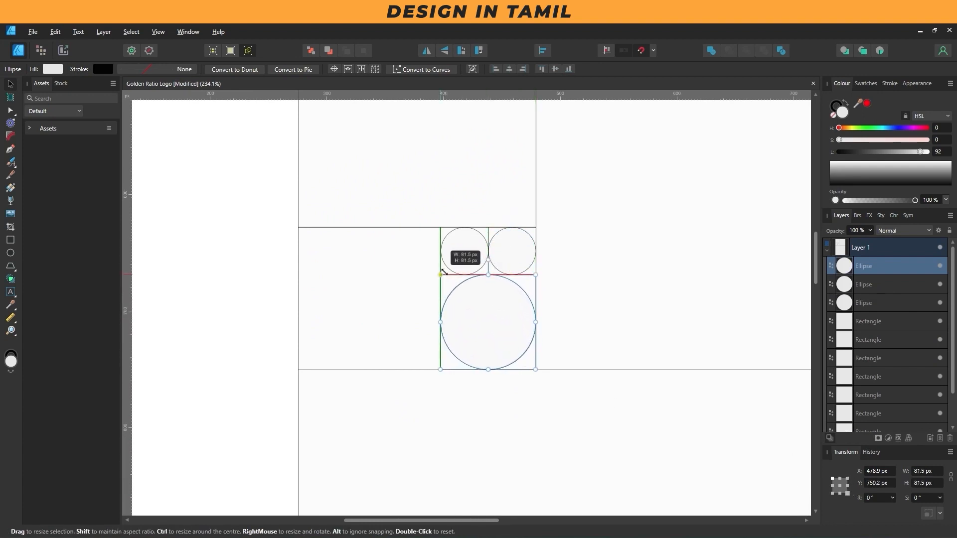
{"action": "mouse_move", "coordinate": [528, 341]}
{"action": "left_mouse_down"}
{"action": "mouse_move", "coordinate": [413, 348]}
{"action": "mouse_move", "coordinate": [432, 351]}
{"action": "left_mouse_up"}
{"action": "left_click_drag", "start_coordinate": [310, 236], "coordinate": [301, 226]}
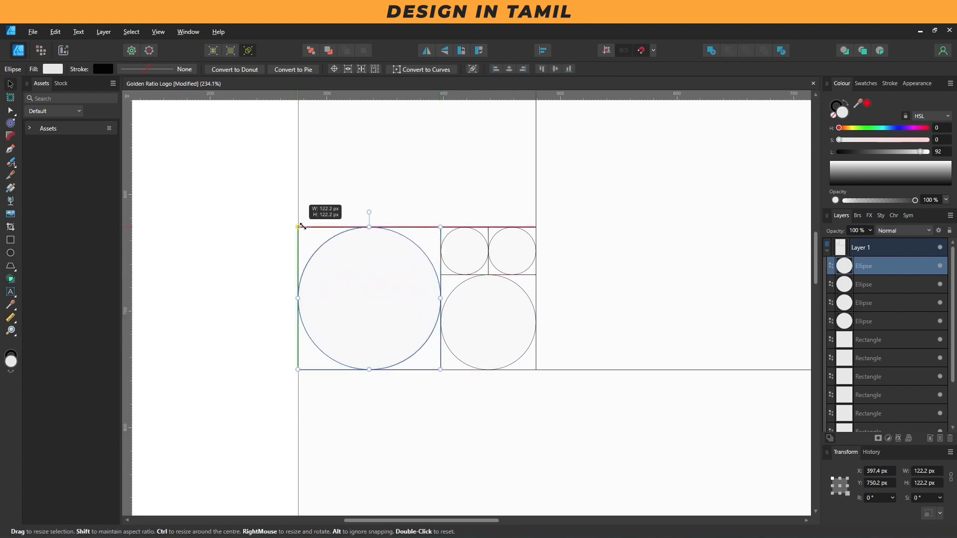
Step: Duplicate the circle into the next two larger squares, scaling the copies to 203.7 px and 325.9 px
{"action": "scroll", "coordinate": [384, 305], "scroll_direction": "up", "scroll_amount": 2}
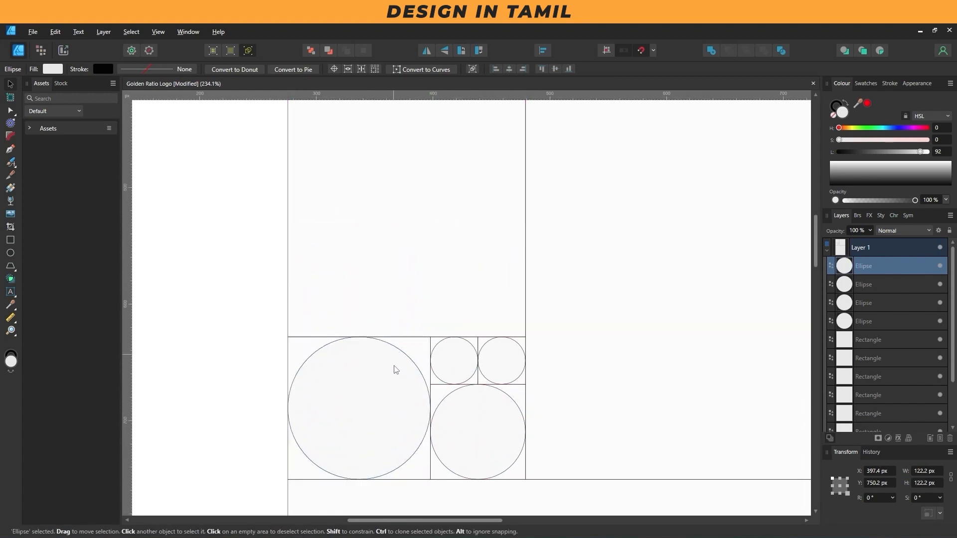
{"action": "left_click_drag", "start_coordinate": [397, 385], "coordinate": [395, 149]}
{"action": "left_click_drag", "start_coordinate": [427, 270], "coordinate": [510, 376]}
{"action": "scroll", "coordinate": [495, 381], "scroll_direction": "down", "scroll_amount": 3}
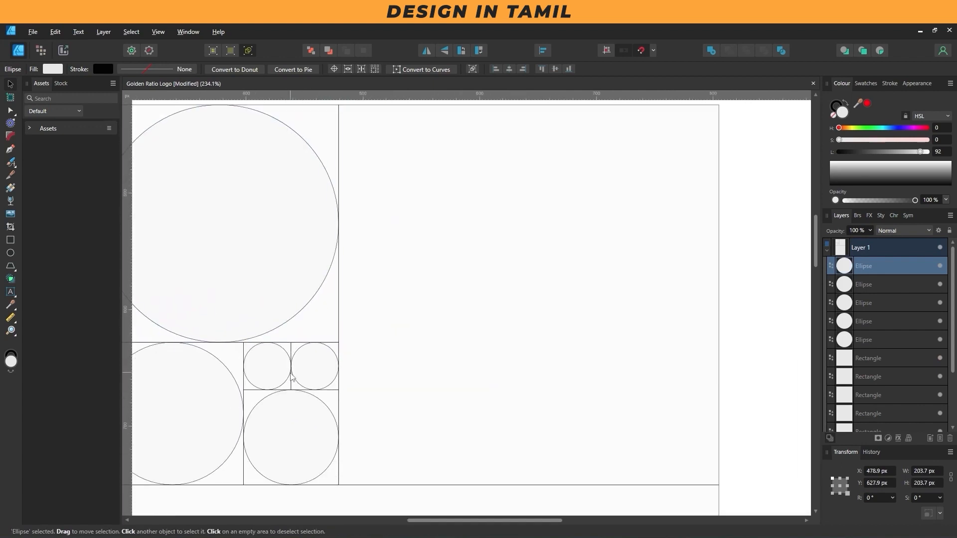
{"action": "left_click_drag", "start_coordinate": [305, 231], "coordinate": [461, 244]}
{"action": "left_click_drag", "start_coordinate": [473, 351], "coordinate": [554, 451]}
Step: Duplicate the 325.9 px circle into the largest square and enlarge the copy to 529.7 px
{"action": "scroll", "coordinate": [510, 346], "scroll_direction": "down", "scroll_amount": 4}
{"action": "left_click_drag", "start_coordinate": [487, 237], "coordinate": [481, 359]}
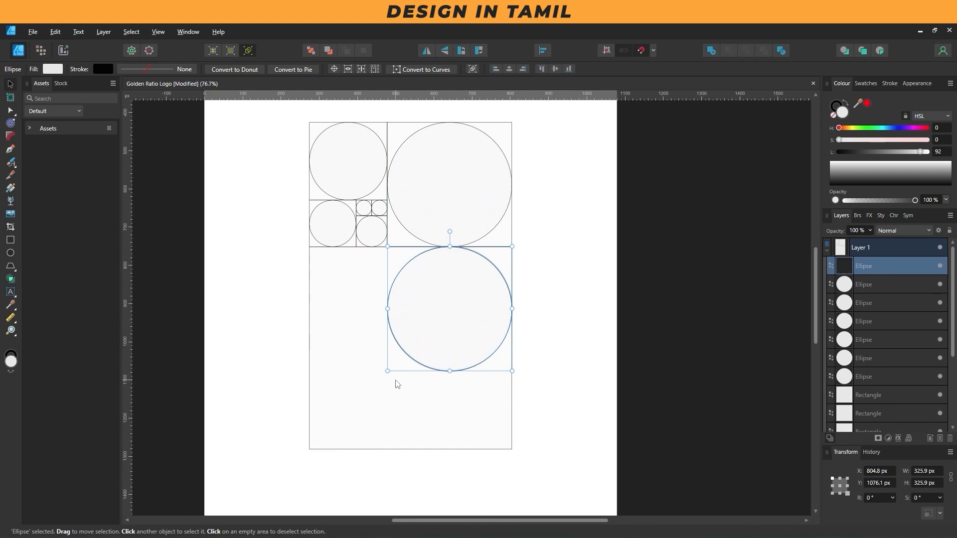
{"action": "left_click_drag", "start_coordinate": [354, 429], "coordinate": [329, 458]}
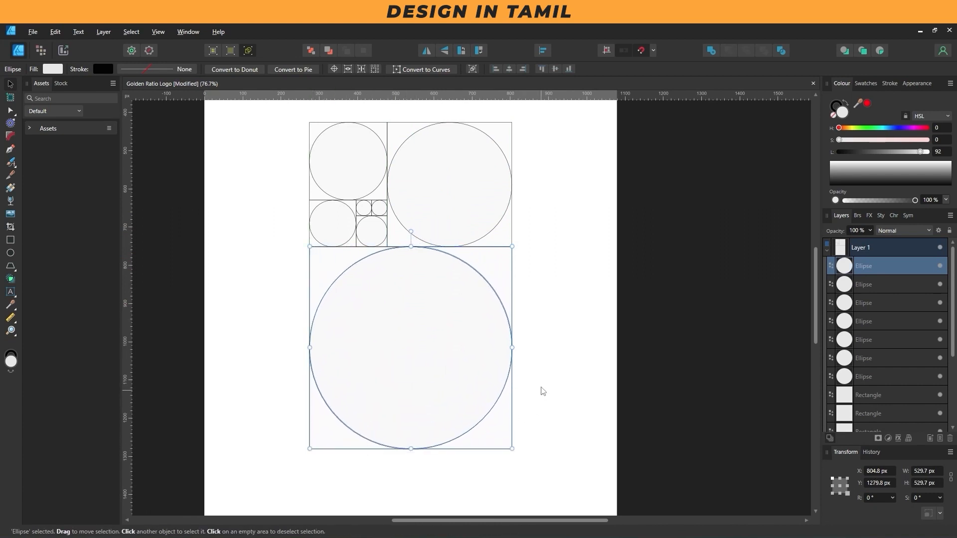
{"action": "left_click", "coordinate": [562, 343]}
Step: Delete all seven rectangles, keeping the circles and the image190 layer
{"action": "left_click", "coordinate": [870, 396]}
{"action": "scroll", "coordinate": [870, 396], "scroll_direction": "down", "scroll_amount": 3}
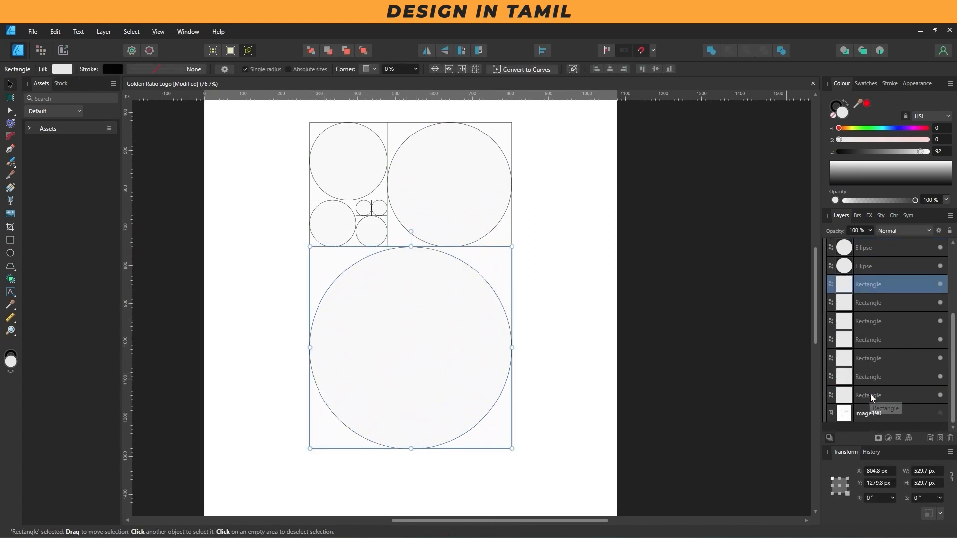
{"action": "left_click", "coordinate": [875, 394], "text": "shift"}
{"action": "key", "text": "Delete"}
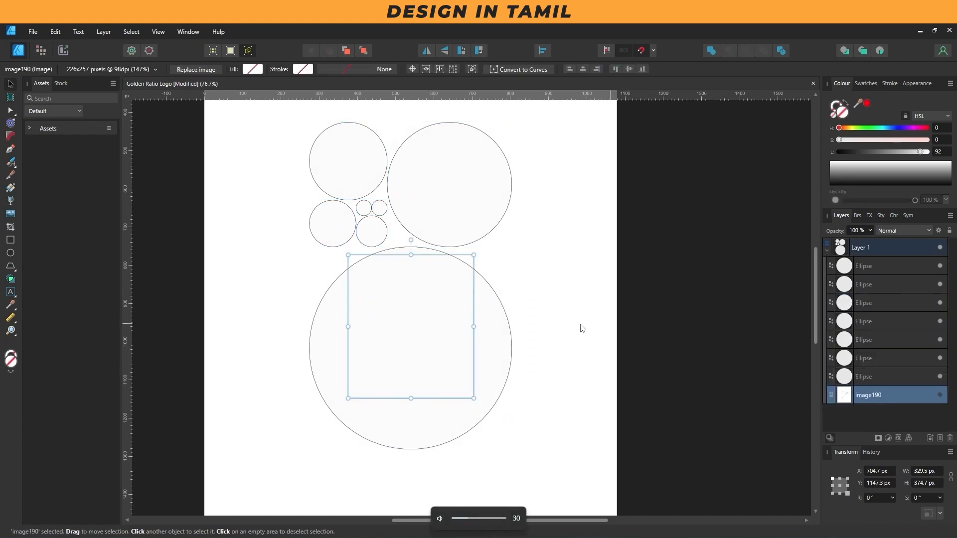
{"action": "left_click", "coordinate": [587, 339]}
Step: Align the seven circles to their horizontal and vertical centres to make them concentric
{"action": "scroll", "coordinate": [578, 421], "scroll_direction": "down", "scroll_amount": 1}
{"action": "left_click_drag", "start_coordinate": [583, 444], "coordinate": [258, 162]}
{"action": "left_click", "coordinate": [261, 69]}
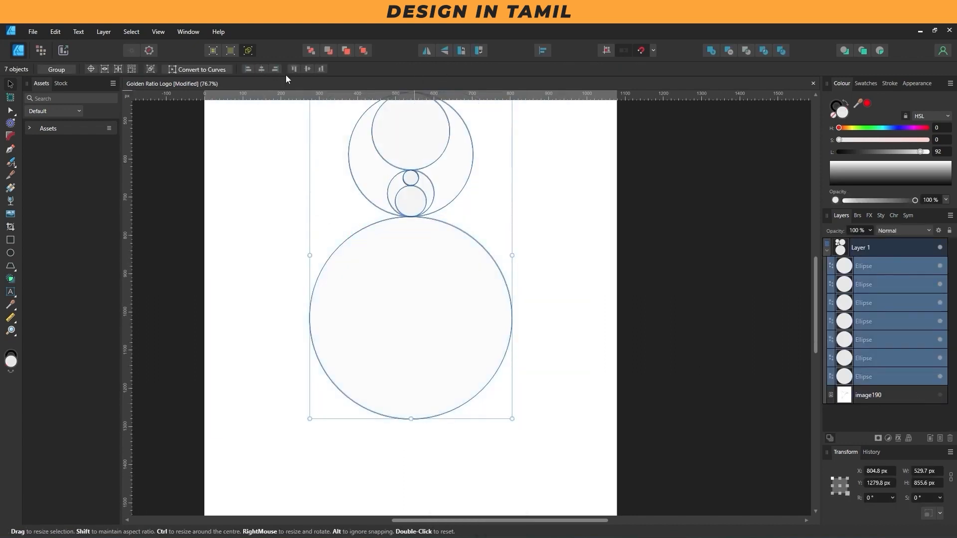
{"action": "left_click", "coordinate": [309, 69]}
{"action": "left_click", "coordinate": [551, 371]}
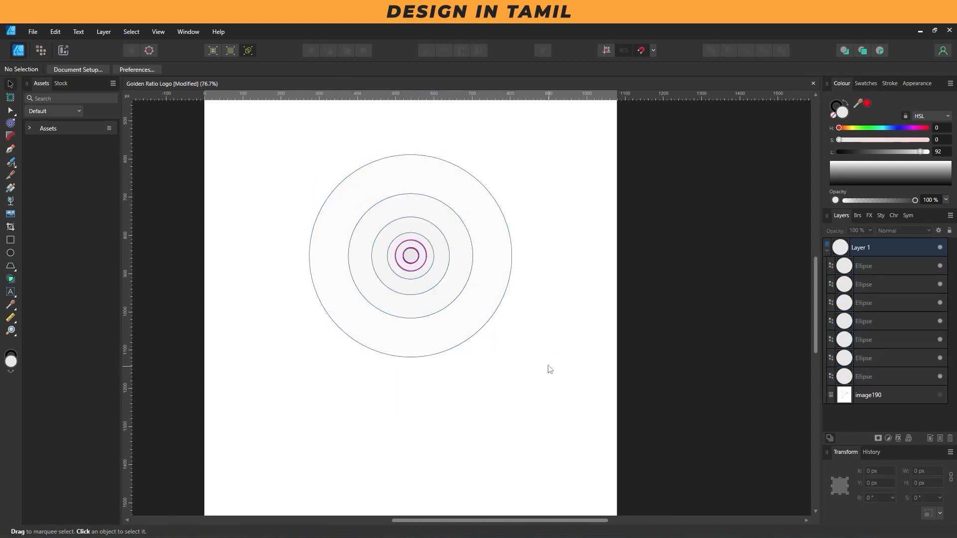
Step: Move the concentric circles to the upper part of the page, above the sketch, and make image190 visible again
{"action": "scroll", "coordinate": [551, 366], "scroll_direction": "down", "scroll_amount": 2}
{"action": "left_click_drag", "start_coordinate": [550, 388], "coordinate": [338, 204]}
{"action": "left_click_drag", "start_coordinate": [476, 349], "coordinate": [454, 268]}
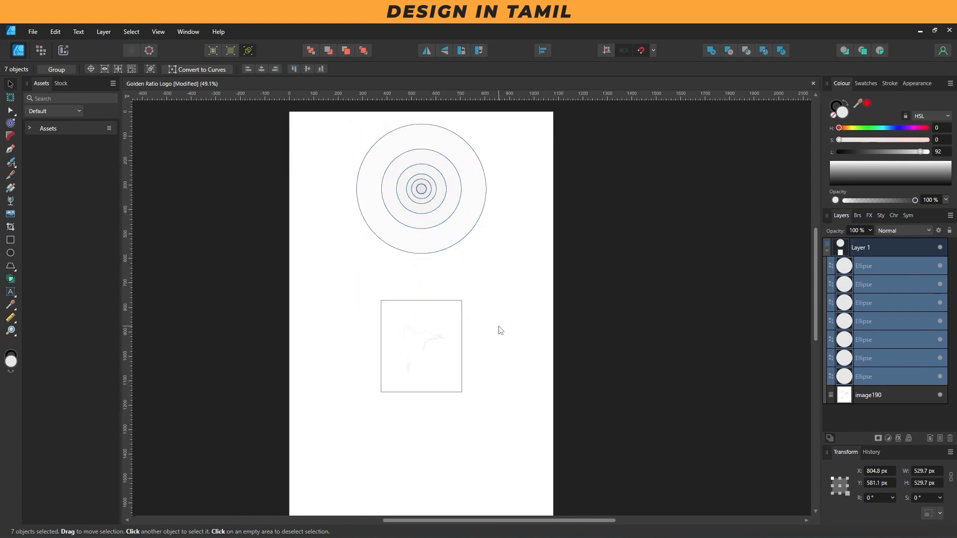
{"action": "scroll", "coordinate": [479, 342], "scroll_direction": "up", "scroll_amount": 1}
{"action": "left_click", "coordinate": [484, 335]}
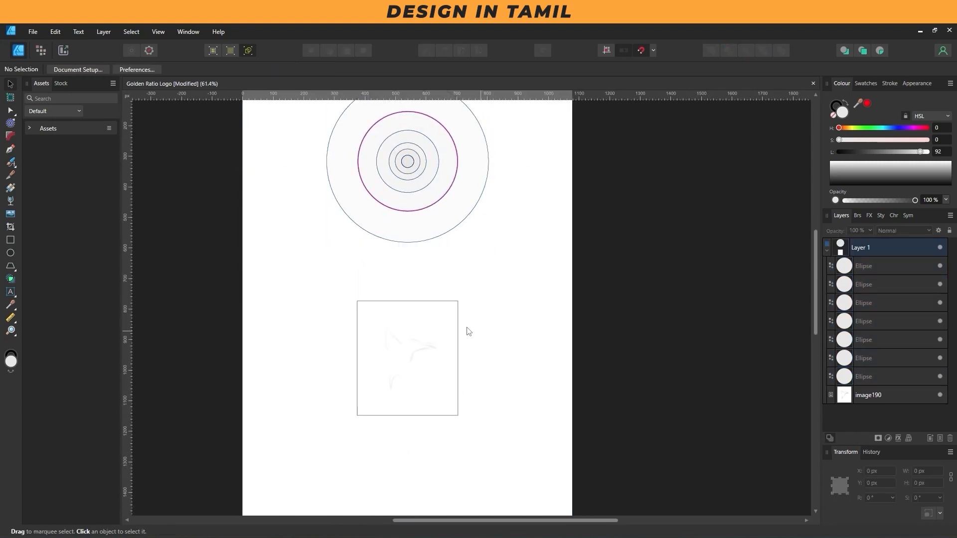
{"action": "left_click", "coordinate": [433, 235]}
{"action": "scroll", "coordinate": [517, 268], "scroll_direction": "down", "scroll_amount": 2}
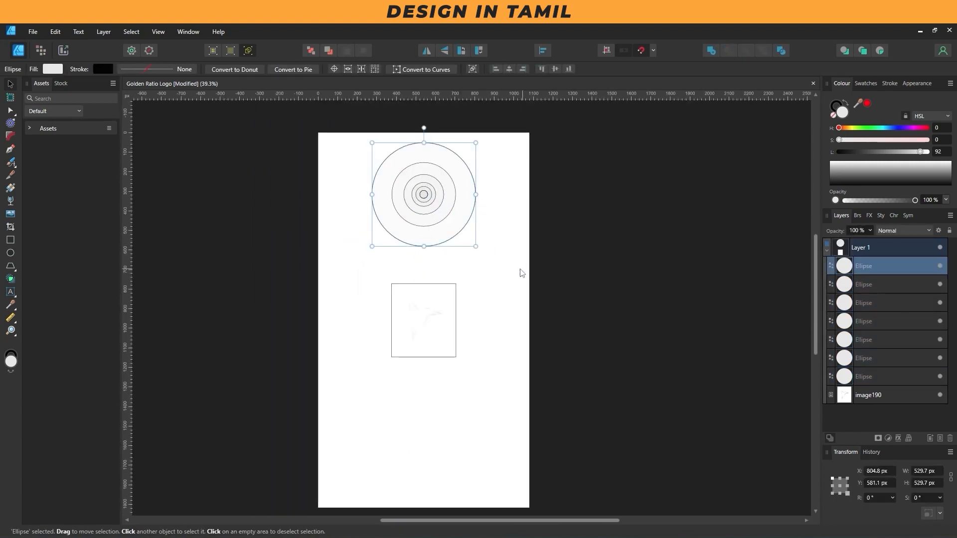
{"action": "left_click_drag", "start_coordinate": [522, 273], "coordinate": [329, 117]}
{"action": "scroll", "coordinate": [438, 271], "scroll_direction": "down", "scroll_amount": 1}
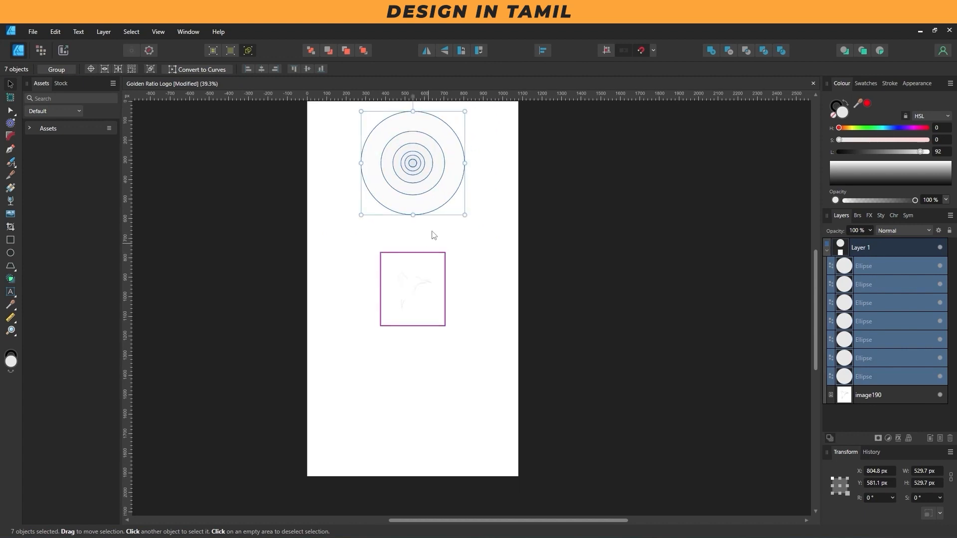
{"action": "left_click", "coordinate": [436, 280]}
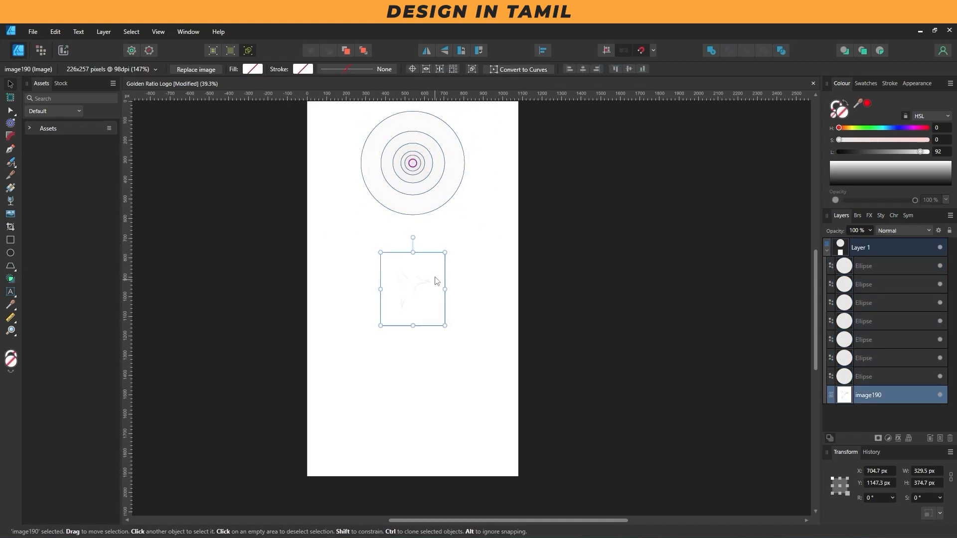
Step: Place three copies of the largest 529.7 px circle over the bird sketch, fitting their arcs to its curves
{"action": "left_click", "coordinate": [450, 199]}
{"action": "mouse_move", "coordinate": [450, 201]}
{"action": "left_mouse_down"}
{"action": "mouse_move", "coordinate": [455, 286]}
{"action": "mouse_move", "coordinate": [504, 348]}
{"action": "mouse_move", "coordinate": [512, 320]}
{"action": "mouse_move", "coordinate": [439, 400]}
{"action": "mouse_move", "coordinate": [447, 320]}
{"action": "mouse_move", "coordinate": [427, 319]}
{"action": "left_mouse_up"}
{"action": "scroll", "coordinate": [435, 317], "scroll_direction": "up", "scroll_amount": 5}
{"action": "scroll", "coordinate": [422, 319], "scroll_direction": "down", "scroll_amount": 3}
{"action": "scroll", "coordinate": [374, 331], "scroll_direction": "up", "scroll_amount": 4}
{"action": "left_click", "coordinate": [411, 354]}
{"action": "left_click_drag", "start_coordinate": [410, 357], "coordinate": [427, 475]}
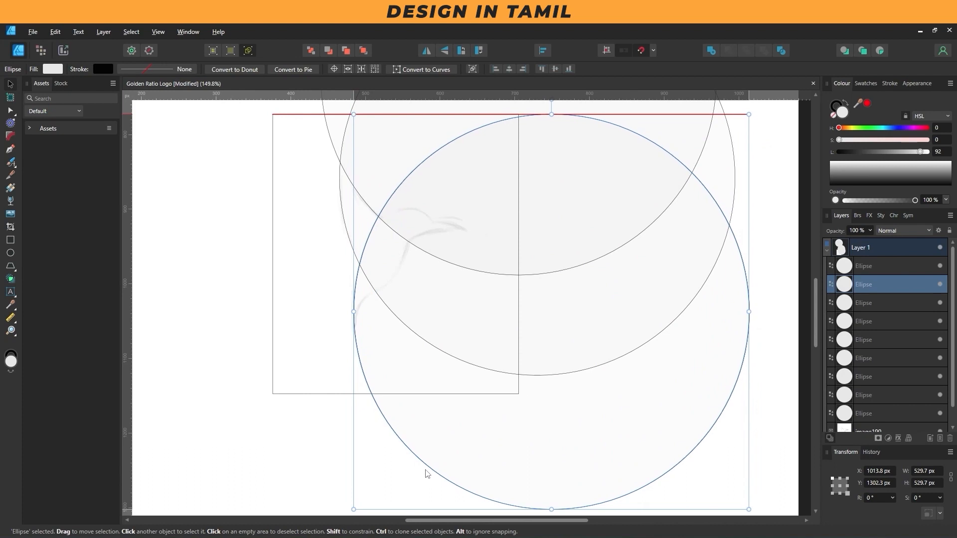
{"action": "scroll", "coordinate": [427, 474], "scroll_direction": "down", "scroll_amount": 5}
{"action": "scroll", "coordinate": [382, 388], "scroll_direction": "up", "scroll_amount": 2}
Step: Remove the fill from the concentric circles and from the three large copies over the sketch
{"action": "left_click", "coordinate": [344, 199]}
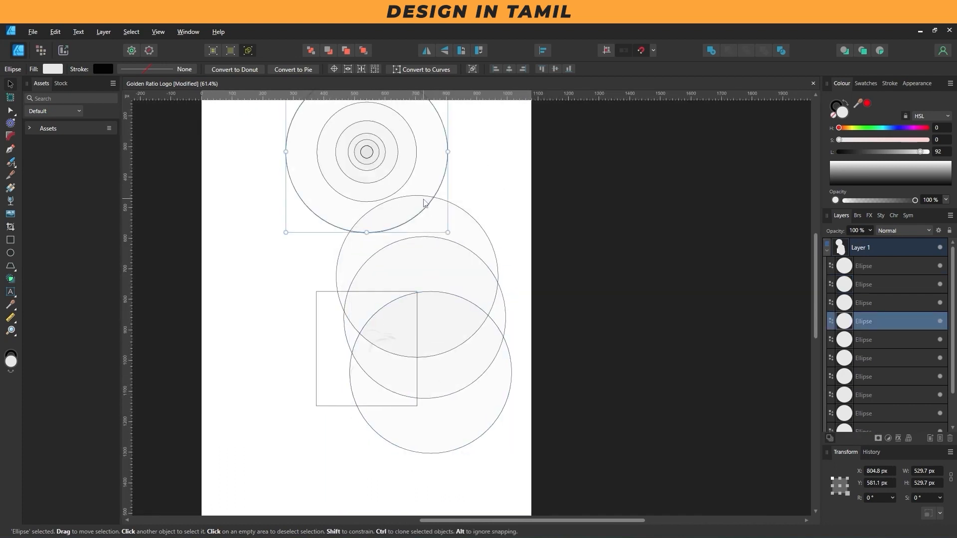
{"action": "scroll", "coordinate": [429, 203], "scroll_direction": "down", "scroll_amount": 3}
{"action": "left_click_drag", "start_coordinate": [325, 118], "coordinate": [489, 249]}
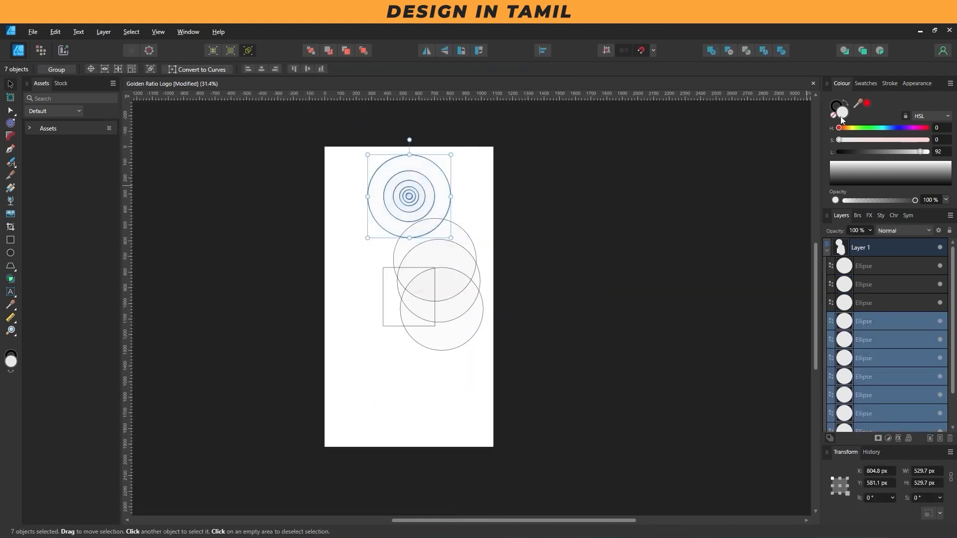
{"action": "left_click_drag", "start_coordinate": [552, 386], "coordinate": [387, 210]}
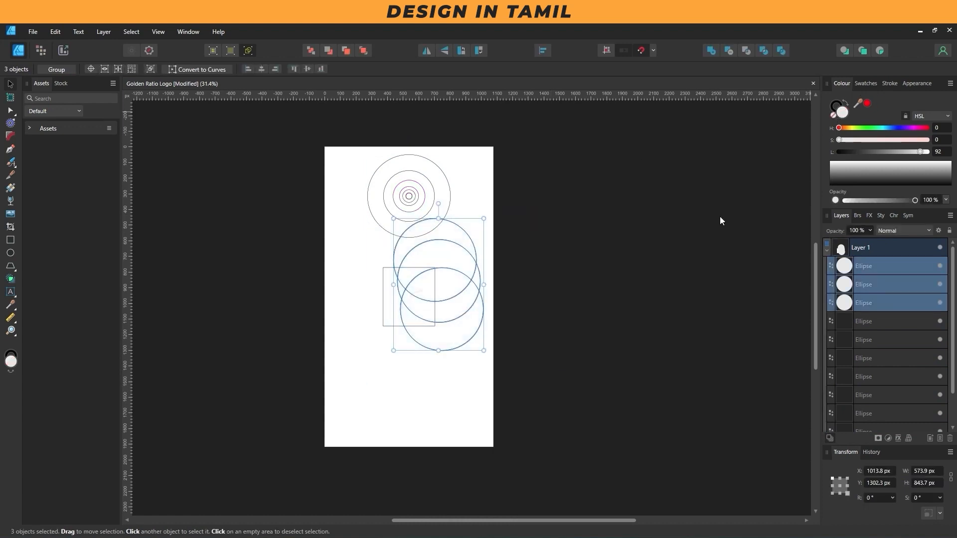
{"action": "left_click", "coordinate": [834, 116]}
{"action": "left_click", "coordinate": [573, 239]}
Step: Place two copies of the 325.9 px circle along the beak curves of the bird sketch
{"action": "scroll", "coordinate": [415, 314], "scroll_direction": "up", "scroll_amount": 2}
{"action": "left_click_drag", "start_coordinate": [414, 171], "coordinate": [431, 368]}
{"action": "scroll", "coordinate": [419, 363], "scroll_direction": "up", "scroll_amount": 5}
{"action": "left_click_drag", "start_coordinate": [355, 212], "coordinate": [245, 115]}
{"action": "mouse_move", "coordinate": [404, 278]}
{"action": "left_mouse_down"}
{"action": "mouse_move", "coordinate": [429, 429]}
{"action": "mouse_move", "coordinate": [382, 325]}
{"action": "mouse_move", "coordinate": [435, 404]}
{"action": "mouse_move", "coordinate": [353, 348]}
{"action": "mouse_move", "coordinate": [551, 501]}
{"action": "mouse_move", "coordinate": [592, 408]}
{"action": "mouse_move", "coordinate": [501, 481]}
{"action": "left_mouse_up"}
{"action": "scroll", "coordinate": [477, 288], "scroll_direction": "up", "scroll_amount": 3}
{"action": "left_click_drag", "start_coordinate": [477, 246], "coordinate": [532, 259]}
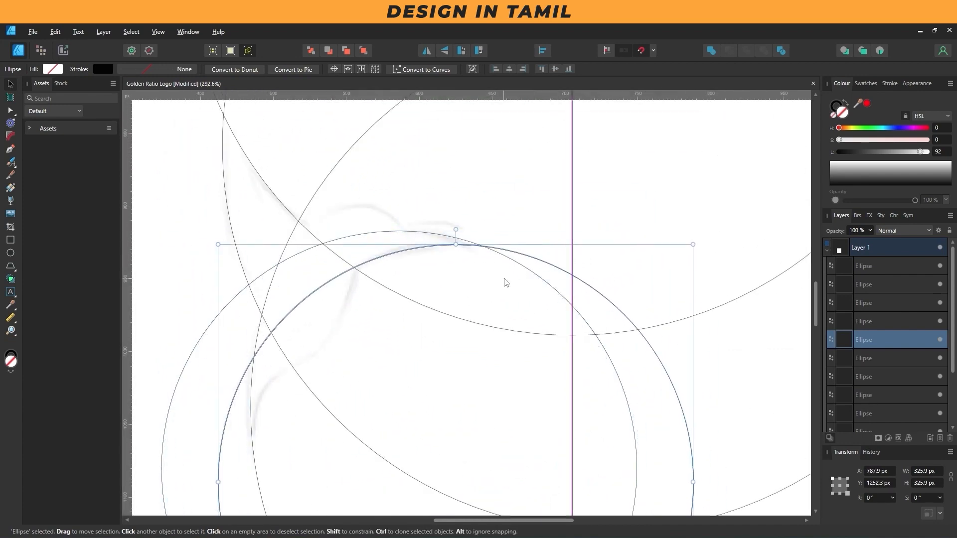
Step: Place a copy of the 203.7 px circle over the sketch to follow the bird's throat curve
{"action": "scroll", "coordinate": [505, 283], "scroll_direction": "down", "scroll_amount": 5}
{"action": "left_click", "coordinate": [482, 268]}
{"action": "scroll", "coordinate": [474, 344], "scroll_direction": "up", "scroll_amount": 4}
{"action": "left_click_drag", "start_coordinate": [517, 450], "coordinate": [398, 281]}
{"action": "scroll", "coordinate": [450, 316], "scroll_direction": "down", "scroll_amount": 6}
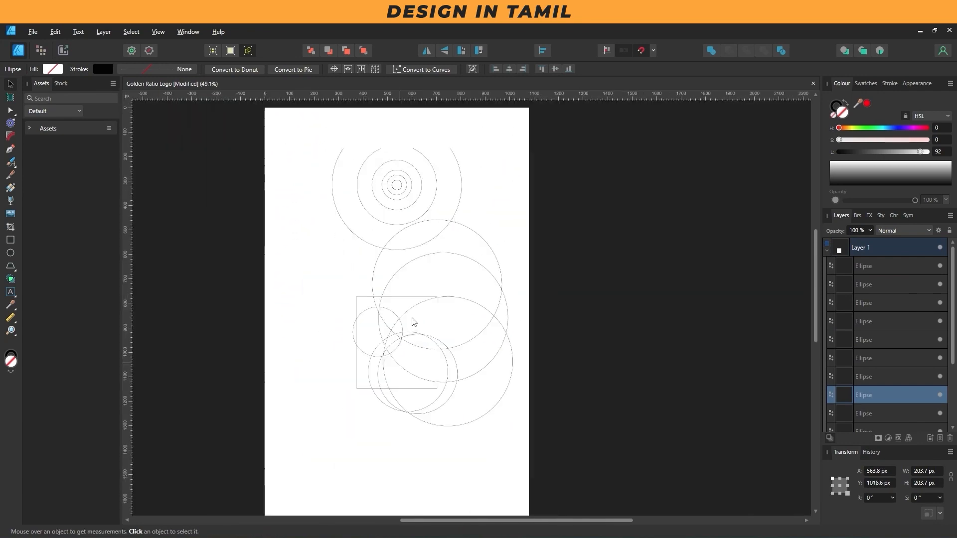
Step: Place copies of the 122.2 px and 81.5 px circles over the sketch's lower body curve and head
{"action": "left_click", "coordinate": [411, 385]}
{"action": "scroll", "coordinate": [411, 385], "scroll_direction": "up", "scroll_amount": 7}
{"action": "left_click_drag", "start_coordinate": [412, 366], "coordinate": [420, 399]}
{"action": "key", "text": "ctrl+z"}
{"action": "scroll", "coordinate": [511, 359], "scroll_direction": "down", "scroll_amount": 5}
{"action": "scroll", "coordinate": [421, 402], "scroll_direction": "down", "scroll_amount": 2}
{"action": "scroll", "coordinate": [396, 398], "scroll_direction": "up", "scroll_amount": 6}
{"action": "scroll", "coordinate": [420, 400], "scroll_direction": "down", "scroll_amount": 3}
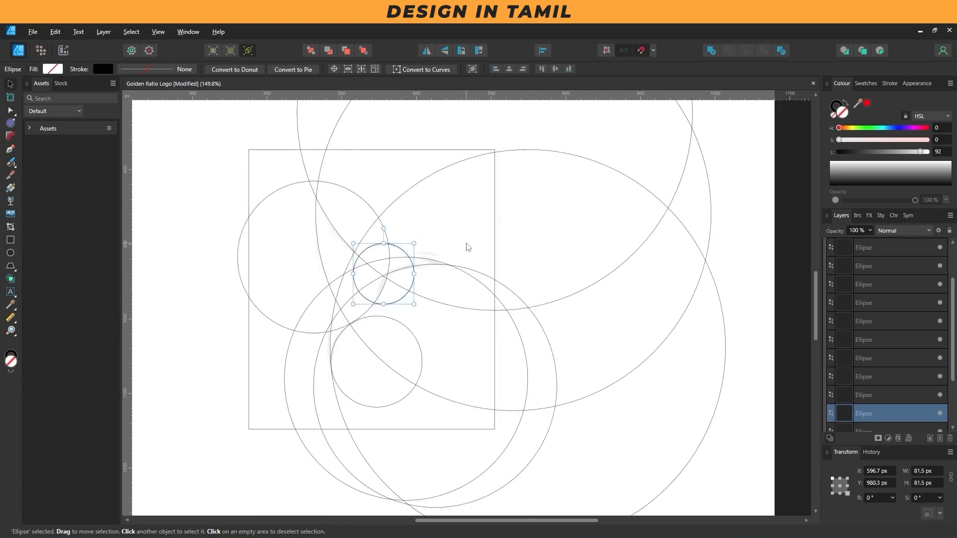
{"action": "left_click", "coordinate": [457, 301]}
Step: Move the set of concentric circles into the upper-left corner of the page
{"action": "scroll", "coordinate": [418, 307], "scroll_direction": "down", "scroll_amount": 8}
{"action": "left_click_drag", "start_coordinate": [360, 179], "coordinate": [457, 275]}
{"action": "left_click", "coordinate": [451, 314]}
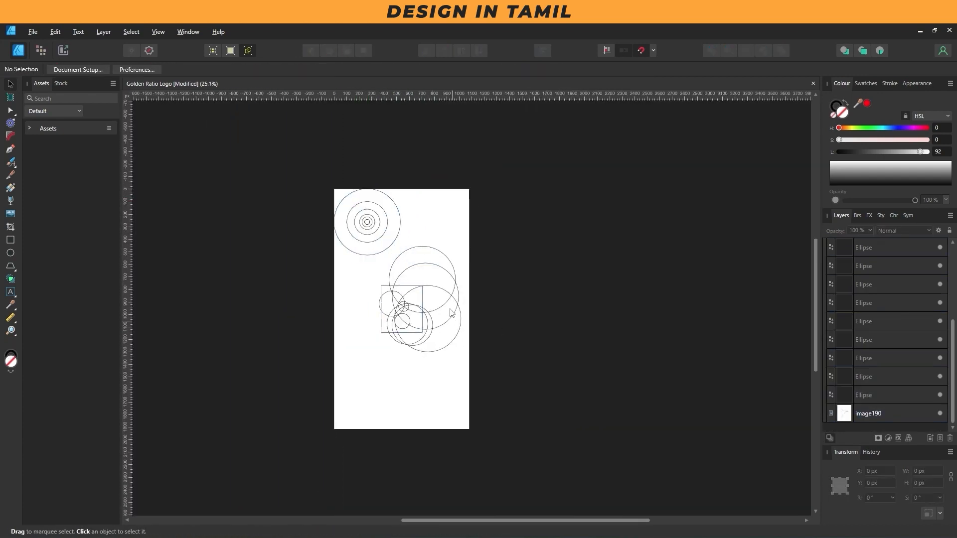
Step: Move the overlapping circles together with the sketch image lower and further left on the page
{"action": "scroll", "coordinate": [450, 314], "scroll_direction": "up", "scroll_amount": 3}
{"action": "scroll", "coordinate": [459, 299], "scroll_direction": "down", "scroll_amount": 2}
{"action": "left_click_drag", "start_coordinate": [533, 382], "coordinate": [363, 201]}
{"action": "left_click_drag", "start_coordinate": [433, 302], "coordinate": [386, 276]}
{"action": "scroll", "coordinate": [382, 262], "scroll_direction": "up", "scroll_amount": 4}
{"action": "left_click", "coordinate": [525, 340]}
Step: Lock the image190 sketch layer
{"action": "scroll", "coordinate": [524, 336], "scroll_direction": "down", "scroll_amount": 2}
{"action": "left_click_drag", "start_coordinate": [535, 398], "coordinate": [325, 183]}
{"action": "left_click", "coordinate": [929, 415]}
Step: Select the overlapping circles and merge the beak, head, wing and body areas of the sketch into one bird shape with Shape Builder
{"action": "left_click_drag", "start_coordinate": [665, 405], "coordinate": [305, 166]}
{"action": "key", "text": "x"}
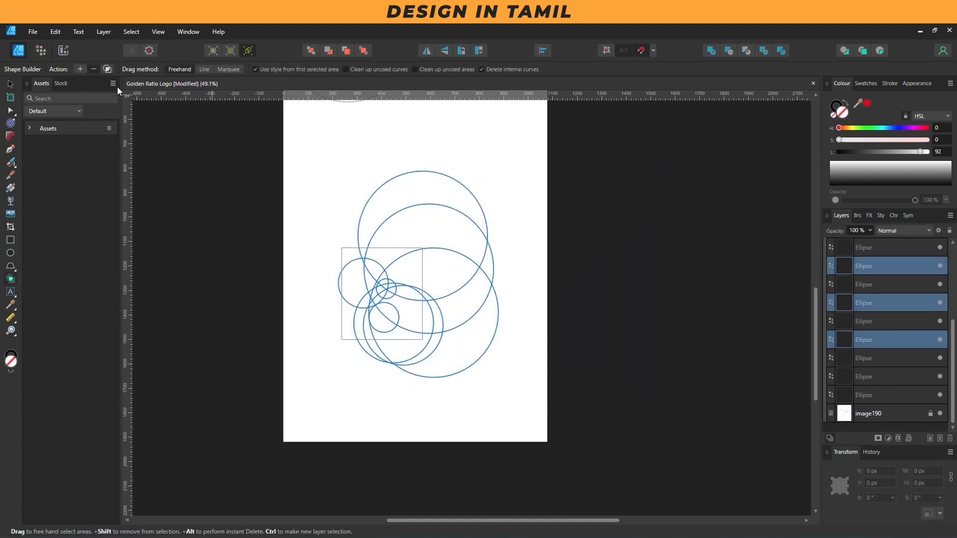
{"action": "scroll", "coordinate": [385, 279], "scroll_direction": "up", "scroll_amount": 5}
{"action": "left_click_drag", "start_coordinate": [339, 263], "coordinate": [333, 260]}
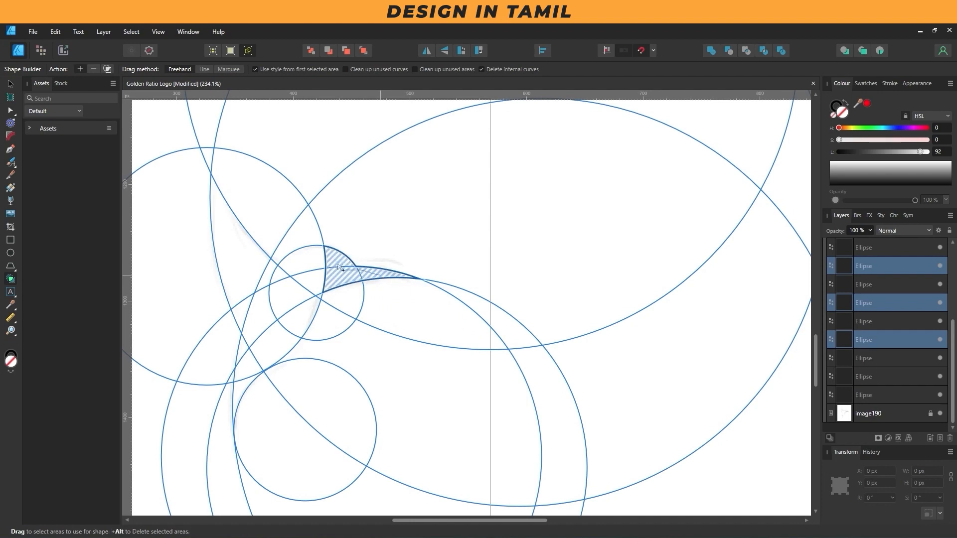
{"action": "left_click", "coordinate": [344, 273]}
{"action": "left_click", "coordinate": [272, 277]}
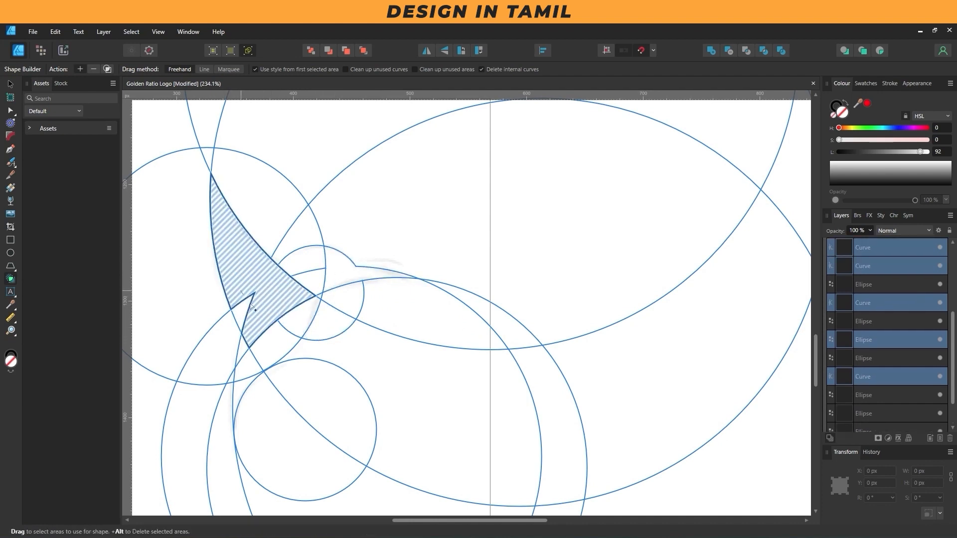
{"action": "mouse_move", "coordinate": [293, 285]}
{"action": "left_mouse_down"}
{"action": "mouse_move", "coordinate": [303, 271]}
{"action": "mouse_move", "coordinate": [330, 271]}
{"action": "left_mouse_up"}
{"action": "scroll", "coordinate": [277, 339], "scroll_direction": "down", "scroll_amount": 2}
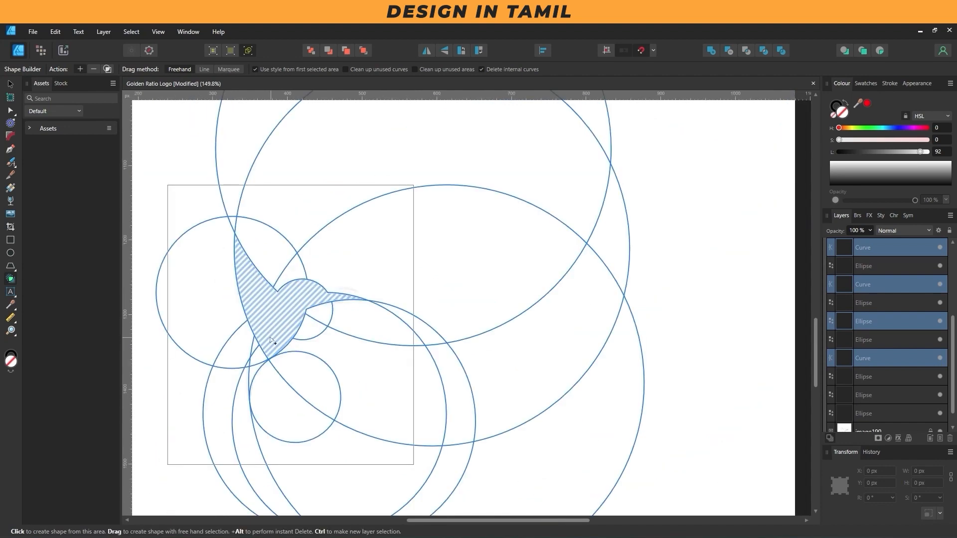
Step: Try to merge the narrow tail area below the body into the bird shape, and undo it
{"action": "left_click_drag", "start_coordinate": [256, 349], "coordinate": [253, 365]}
{"action": "scroll", "coordinate": [267, 361], "scroll_direction": "up", "scroll_amount": 11}
{"action": "scroll", "coordinate": [334, 270], "scroll_direction": "down", "scroll_amount": 4}
{"action": "scroll", "coordinate": [334, 271], "scroll_direction": "down", "scroll_amount": 3}
{"action": "key", "text": "ctrl+z"}
Step: Move the 122.2 px circle below the body slightly so its edge meets the bird's lower tip
{"action": "scroll", "coordinate": [326, 285], "scroll_direction": "up", "scroll_amount": 5}
{"action": "key", "text": "v"}
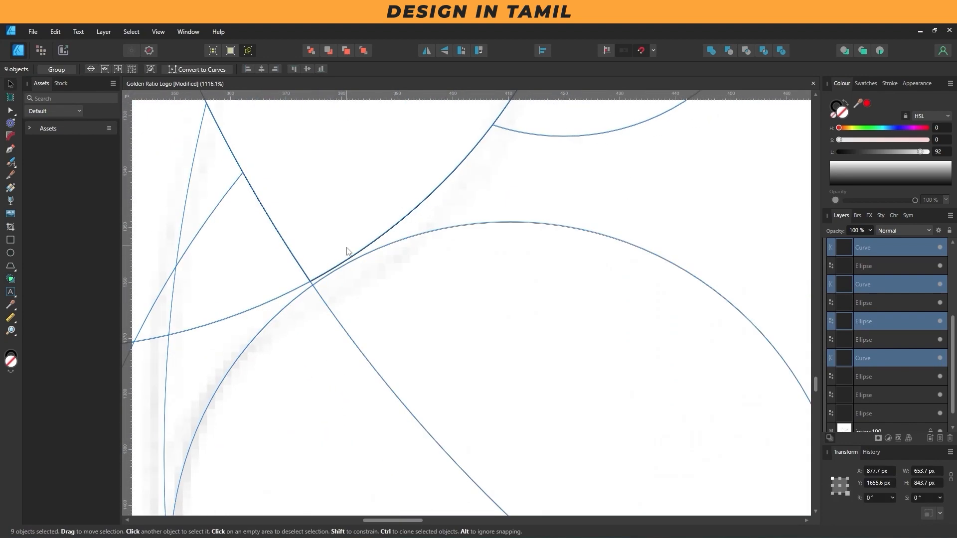
{"action": "left_click", "coordinate": [358, 258]}
{"action": "scroll", "coordinate": [311, 281], "scroll_direction": "up", "scroll_amount": 3}
{"action": "left_click_drag", "start_coordinate": [343, 270], "coordinate": [340, 266]}
{"action": "scroll", "coordinate": [349, 319], "scroll_direction": "down", "scroll_amount": 6}
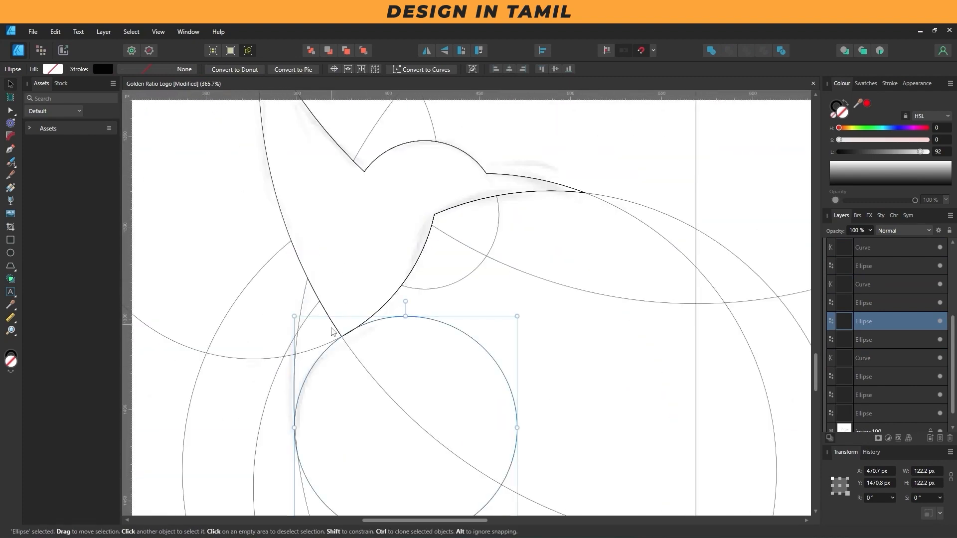
Step: Reselect all the overlapping circles and merge the tail area into the bird's body with Shape Builder
{"action": "scroll", "coordinate": [339, 319], "scroll_direction": "down", "scroll_amount": 6}
{"action": "left_click_drag", "start_coordinate": [672, 499], "coordinate": [369, 114]}
{"action": "left_click_drag", "start_coordinate": [490, 368], "coordinate": [321, 335]}
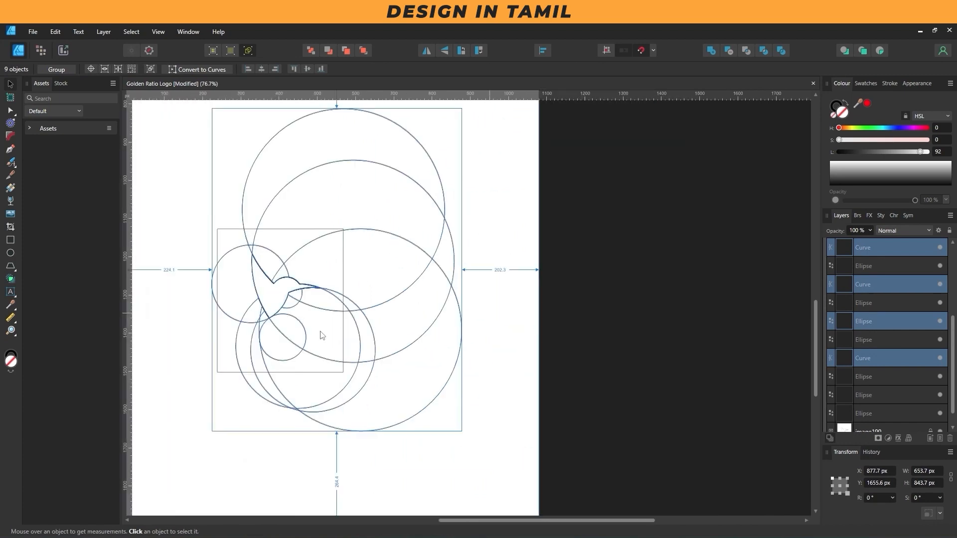
{"action": "scroll", "coordinate": [321, 335], "scroll_direction": "up", "scroll_amount": 4}
{"action": "key", "text": "shift+b"}
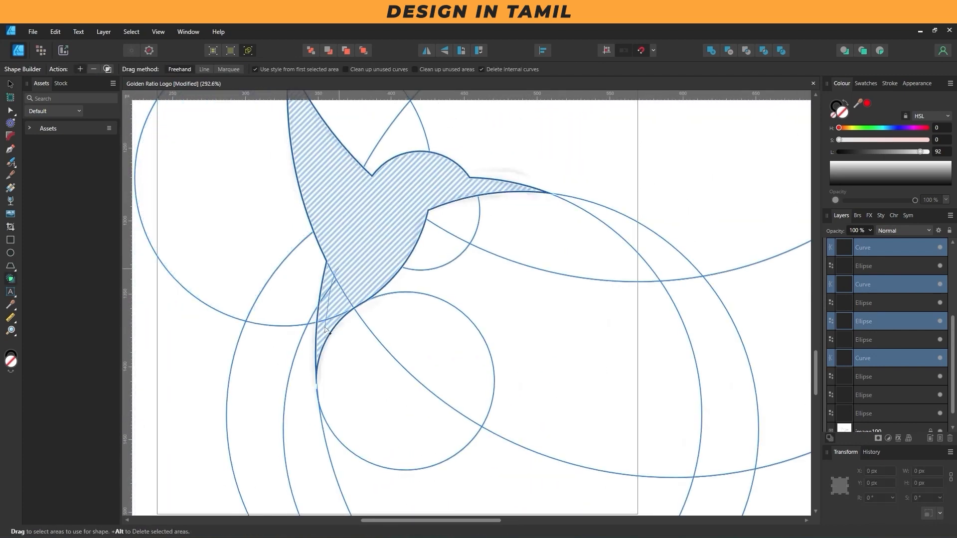
{"action": "left_click", "coordinate": [327, 330]}
{"action": "scroll", "coordinate": [446, 251], "scroll_direction": "down", "scroll_amount": 3}
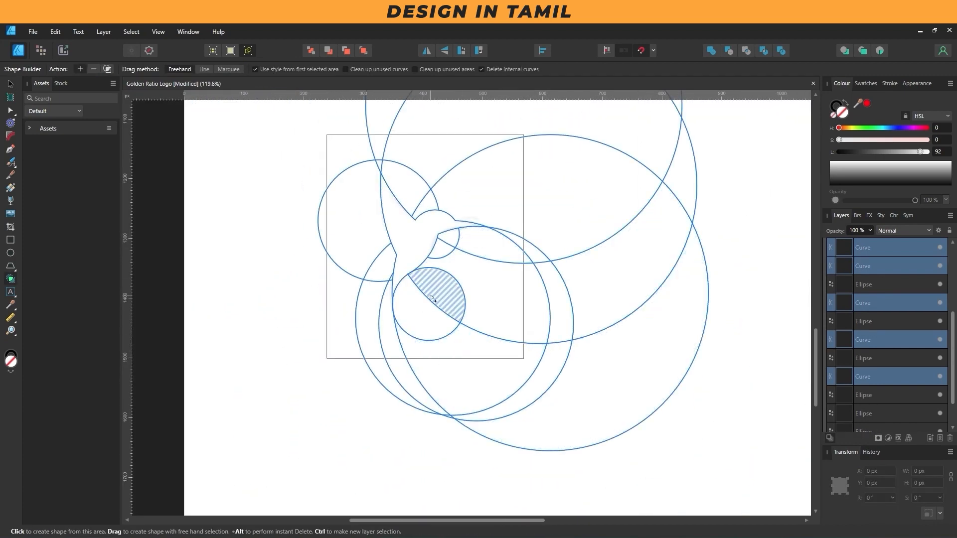
{"action": "key", "text": "v"}
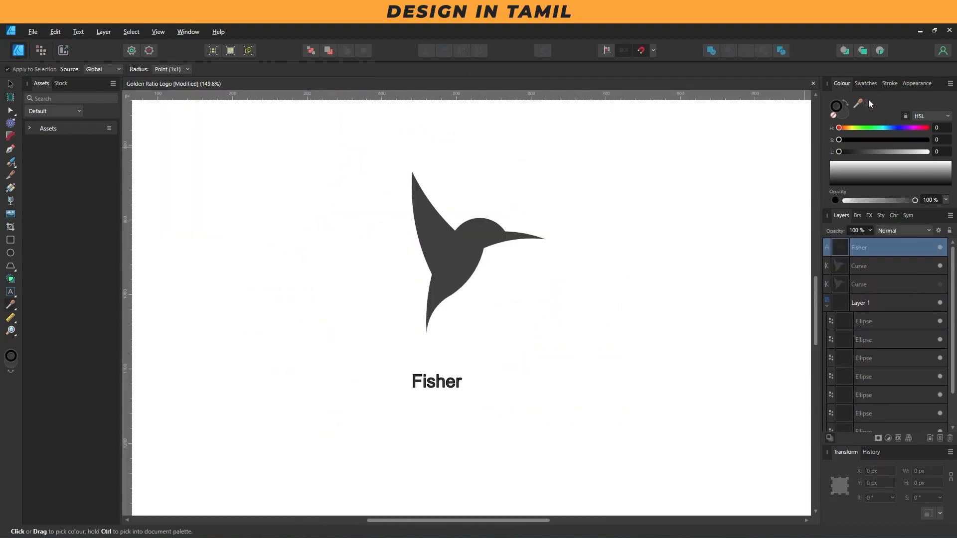
Step: Apply the bird's dark grey colour to the Fisher text and move the text up beneath the tail
{"action": "left_click", "coordinate": [833, 115]}
{"action": "key", "text": "v"}
{"action": "left_click_drag", "start_coordinate": [439, 381], "coordinate": [462, 355]}
Step: Set the Fisher text in a casual handwritten-style font and enlarge it slightly beneath the bird
{"action": "left_click", "coordinate": [77, 69]}
{"action": "scroll", "coordinate": [43, 69], "scroll_direction": "down", "scroll_amount": 10}
{"action": "key", "text": "Down"}
{"action": "key", "text": "Down"}
{"action": "key", "text": "Down"}
{"action": "key", "text": "Down"}
{"action": "key", "text": "Down"}
{"action": "key", "text": "Down"}
{"action": "key", "text": "Down"}
{"action": "key", "text": "Down"}
{"action": "key", "text": "Down"}
{"action": "key", "text": "Down"}
{"action": "key", "text": "Down"}
{"action": "key", "text": "Down"}
{"action": "key", "text": "Down"}
{"action": "key", "text": "Up"}
{"action": "key", "text": "Return"}
{"action": "left_click_drag", "start_coordinate": [479, 348], "coordinate": [494, 341]}
{"action": "left_click", "coordinate": [533, 355]}
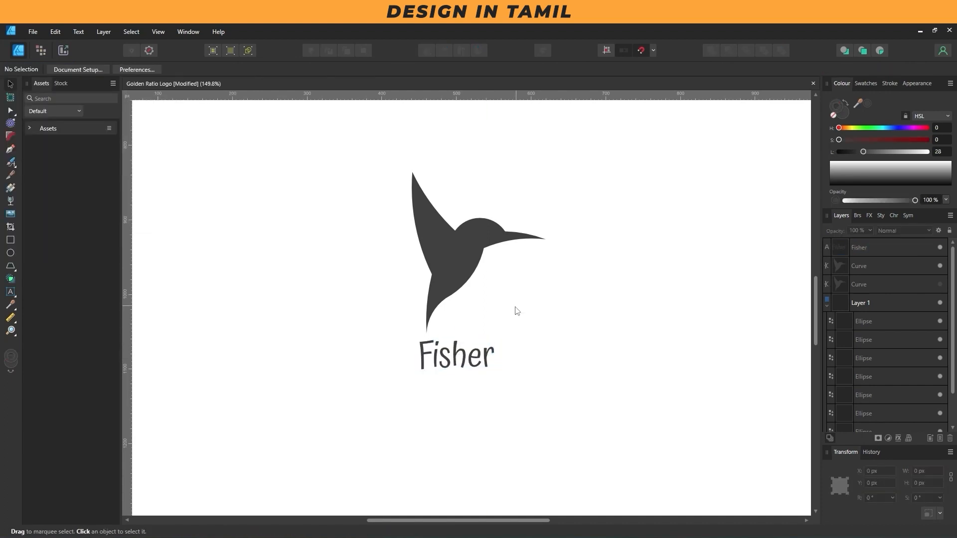
Step: Switch to outline view and place two copies of the 122.2 px circle so they overlap across the bird's beak
{"action": "scroll", "coordinate": [379, 407], "scroll_direction": "down", "scroll_amount": 5}
{"action": "scroll", "coordinate": [440, 371], "scroll_direction": "up", "scroll_amount": 1}
{"action": "key", "text": "ctrl+y"}
{"action": "scroll", "coordinate": [311, 151], "scroll_direction": "down", "scroll_amount": 2}
{"action": "left_click", "coordinate": [322, 154]}
{"action": "scroll", "coordinate": [322, 155], "scroll_direction": "up", "scroll_amount": 1}
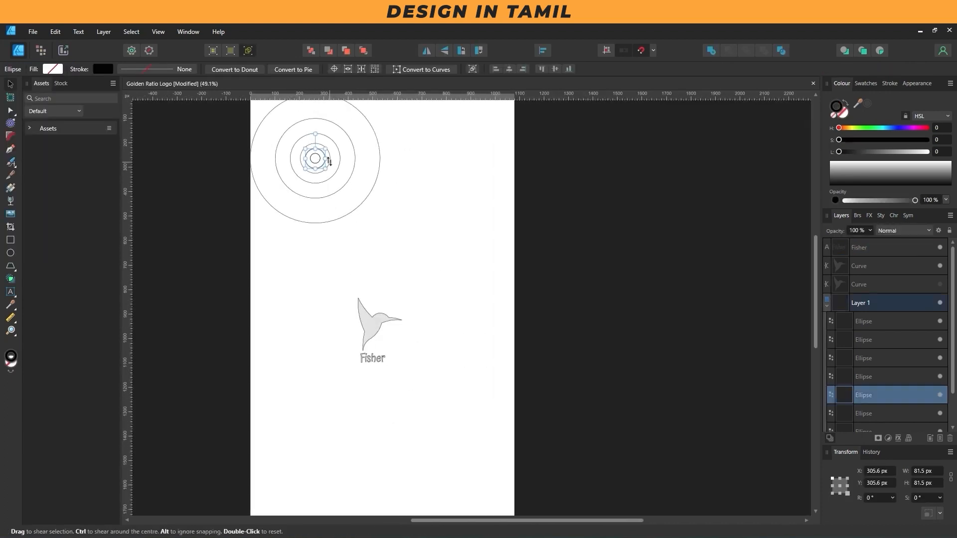
{"action": "left_click", "coordinate": [329, 159]}
{"action": "scroll", "coordinate": [399, 324], "scroll_direction": "up", "scroll_amount": 5}
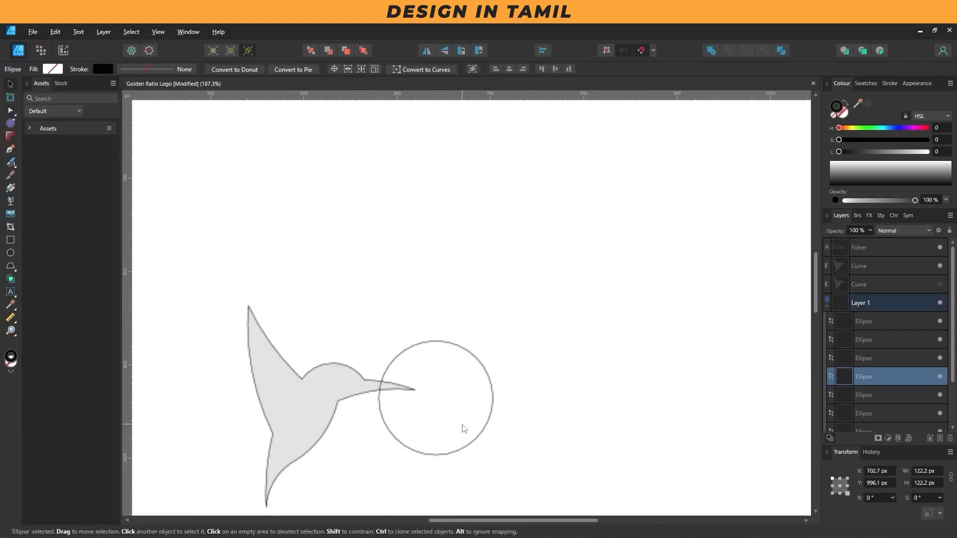
{"action": "left_click", "coordinate": [379, 410], "text": "shift"}
{"action": "scroll", "coordinate": [378, 409], "scroll_direction": "up", "scroll_amount": 2}
Step: Place a copy of the 40.7 px circle above the beak, across the upper intersection of the two larger circles
{"action": "scroll", "coordinate": [402, 406], "scroll_direction": "down", "scroll_amount": 6}
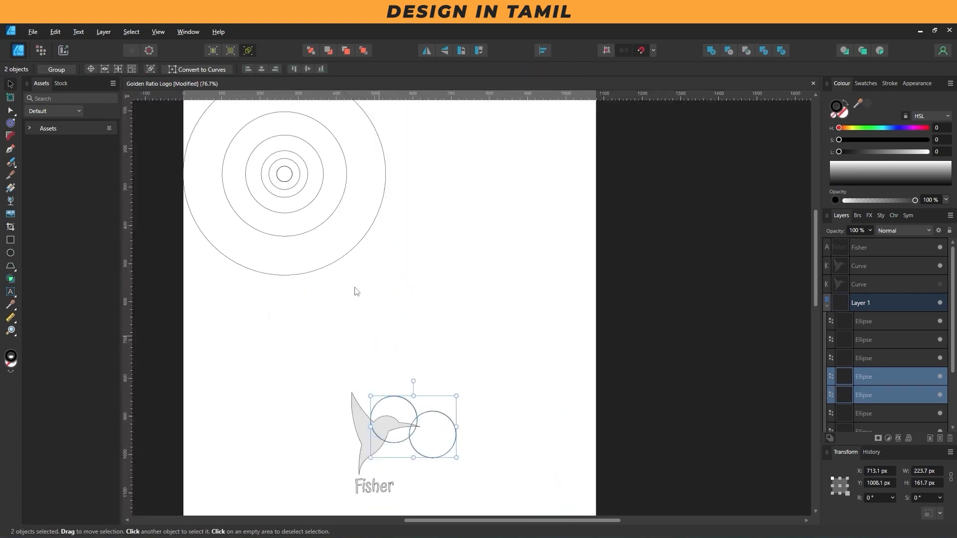
{"action": "left_click", "coordinate": [289, 181]}
{"action": "scroll", "coordinate": [427, 412], "scroll_direction": "up", "scroll_amount": 8}
{"action": "left_click_drag", "start_coordinate": [404, 409], "coordinate": [405, 435]}
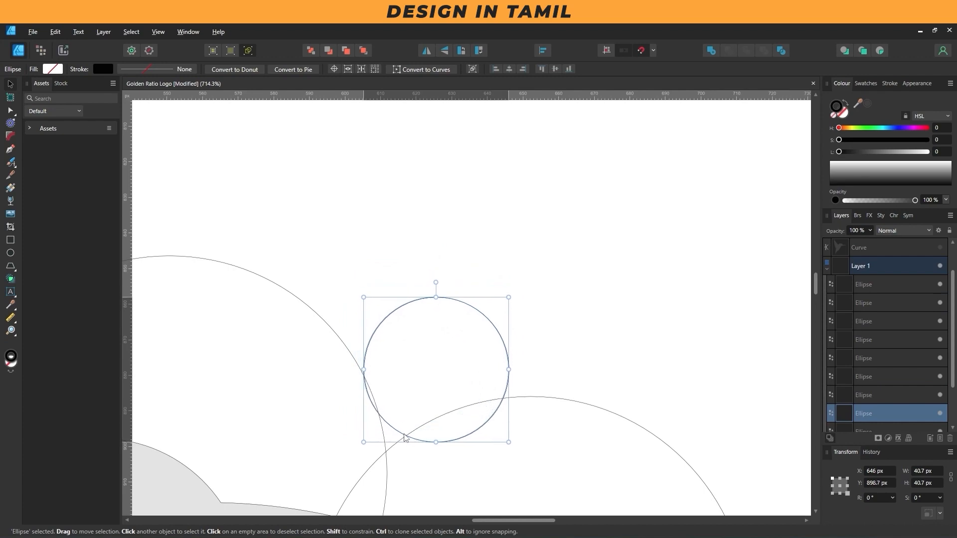
Step: Select the three circles and create a fish body from the lens overlap and a tail from the small wedge above with Shape Builder
{"action": "scroll", "coordinate": [404, 435], "scroll_direction": "down", "scroll_amount": 3}
{"action": "left_click", "coordinate": [378, 241], "text": "shift"}
{"action": "left_click", "coordinate": [314, 275], "text": "shift"}
{"action": "scroll", "coordinate": [314, 279], "scroll_direction": "up", "scroll_amount": 5}
{"action": "key", "text": "s"}
{"action": "left_click", "coordinate": [353, 240]}
{"action": "left_click", "coordinate": [342, 284]}
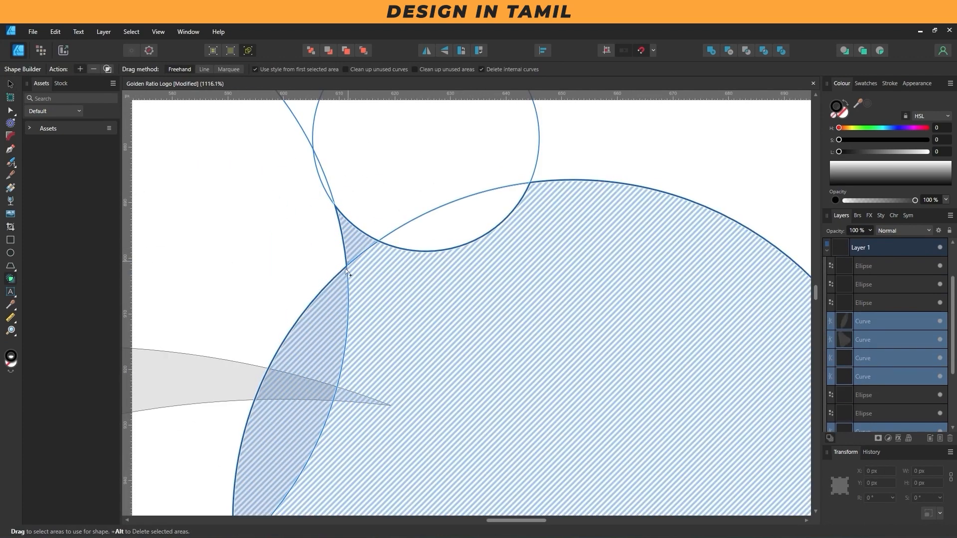
Step: Delete the leftover circle areas around the fish shape and switch off outline view
{"action": "scroll", "coordinate": [347, 267], "scroll_direction": "up", "scroll_amount": 8}
{"action": "scroll", "coordinate": [356, 294], "scroll_direction": "down", "scroll_amount": 4}
{"action": "left_click", "coordinate": [94, 68]}
{"action": "scroll", "coordinate": [451, 337], "scroll_direction": "down", "scroll_amount": 8}
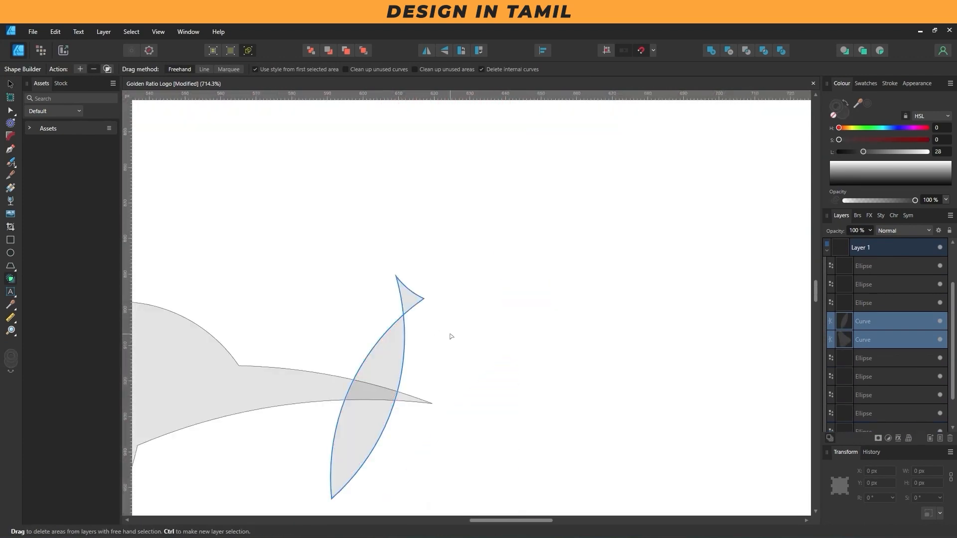
{"action": "key", "text": "v"}
{"action": "scroll", "coordinate": [440, 355], "scroll_direction": "down", "scroll_amount": 3}
{"action": "left_click", "coordinate": [344, 126]}
{"action": "key", "text": "Delete"}
{"action": "key", "text": "ctrl+y"}
Step: Remove the fish's stroke and move the fish so its tail end hangs from the bird's beak
{"action": "left_click", "coordinate": [415, 369]}
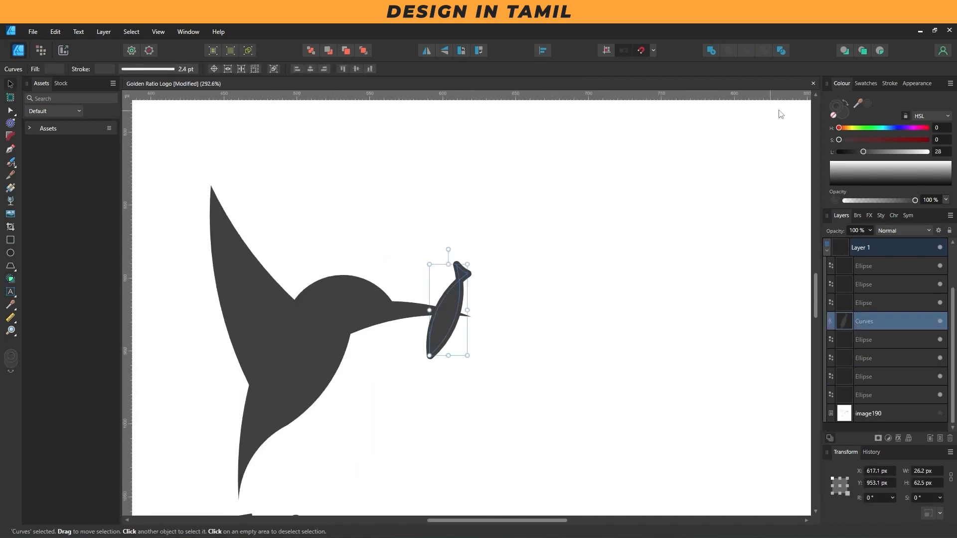
{"action": "left_click", "coordinate": [780, 113]}
{"action": "scroll", "coordinate": [451, 339], "scroll_direction": "down", "scroll_amount": 3}
{"action": "scroll", "coordinate": [450, 329], "scroll_direction": "up", "scroll_amount": 6}
{"action": "left_click", "coordinate": [471, 306]}
{"action": "left_click_drag", "start_coordinate": [471, 306], "coordinate": [432, 365]}
{"action": "left_click", "coordinate": [558, 335]}
{"action": "scroll", "coordinate": [544, 330], "scroll_direction": "down", "scroll_amount": 7}
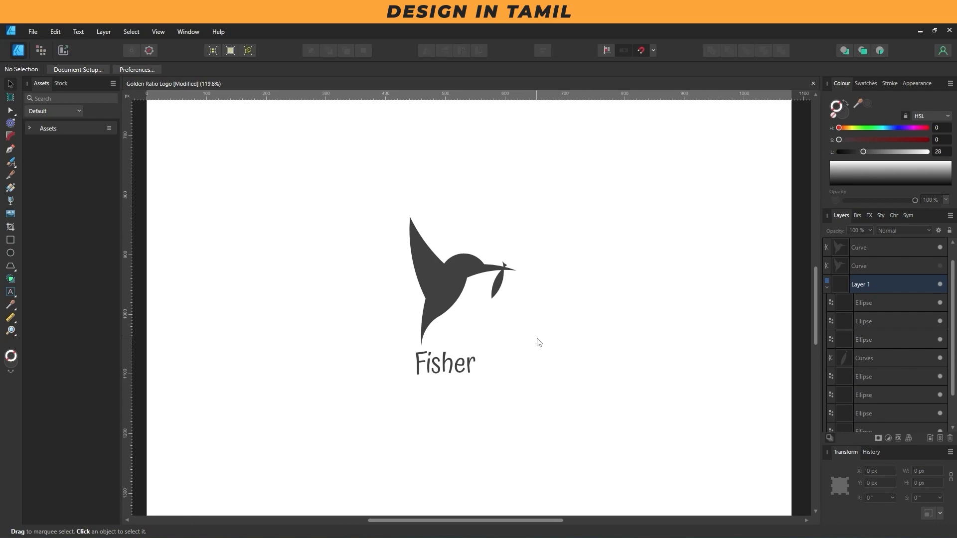
{"action": "scroll", "coordinate": [540, 342], "scroll_direction": "down", "scroll_amount": 2}
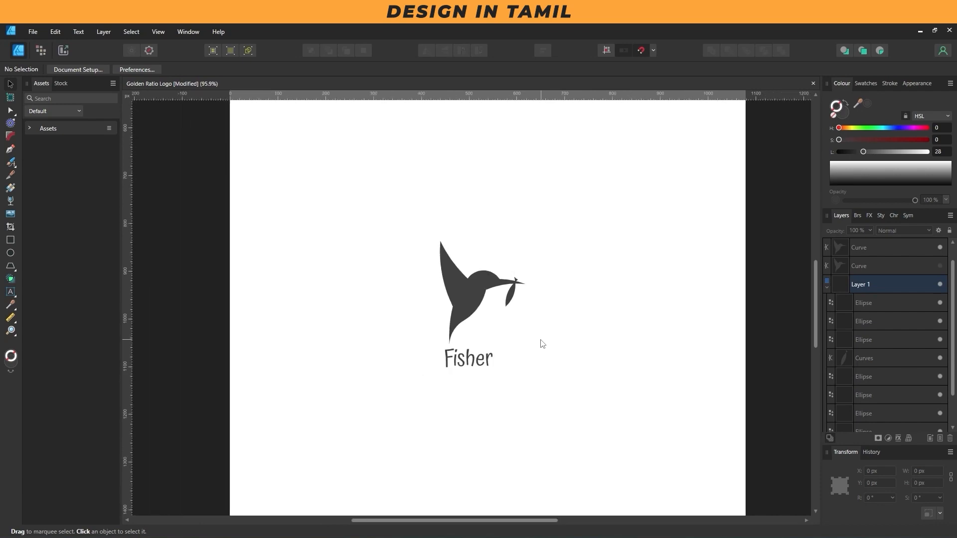